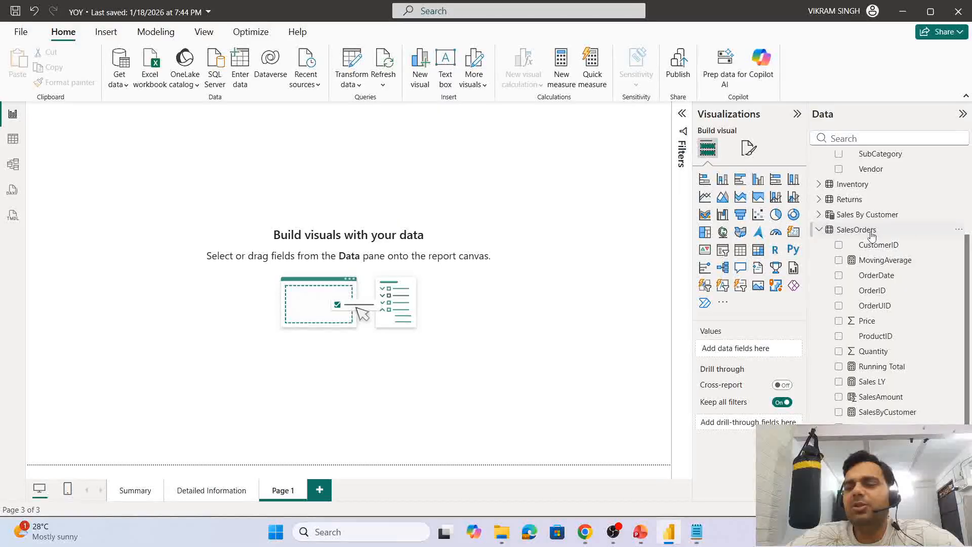
- Examine the SalesOrders table's data, including the ProductID, Status, Quantity and SalesAmount columns
click(12, 138)
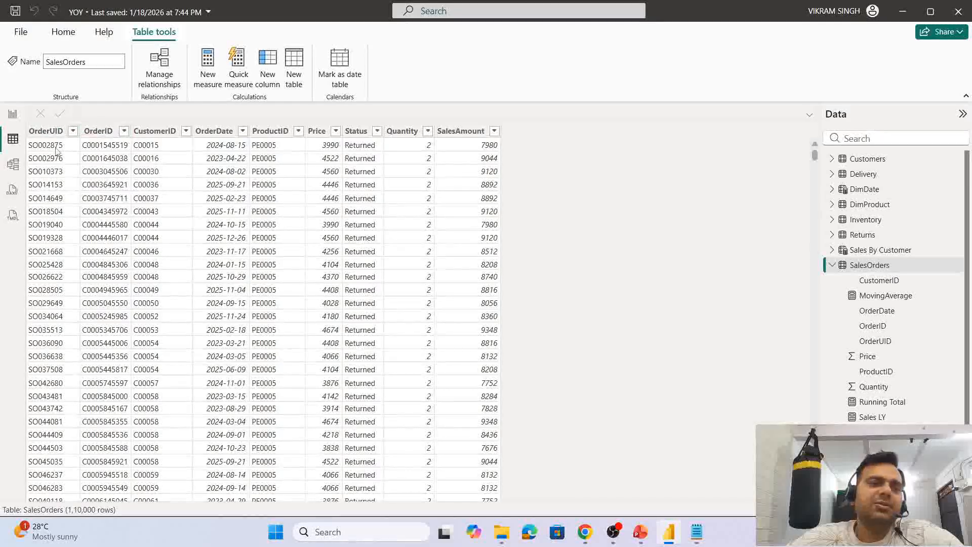
click(48, 131)
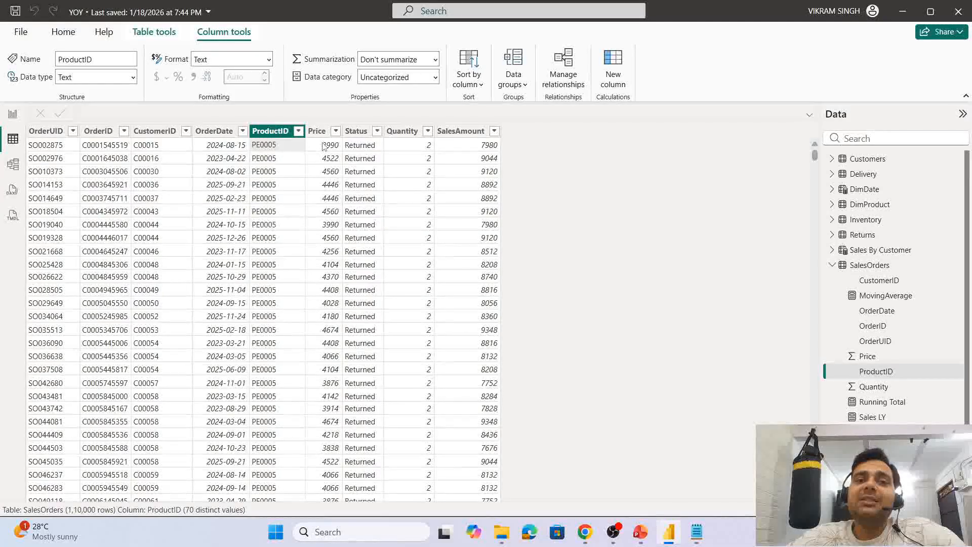
click(334, 154)
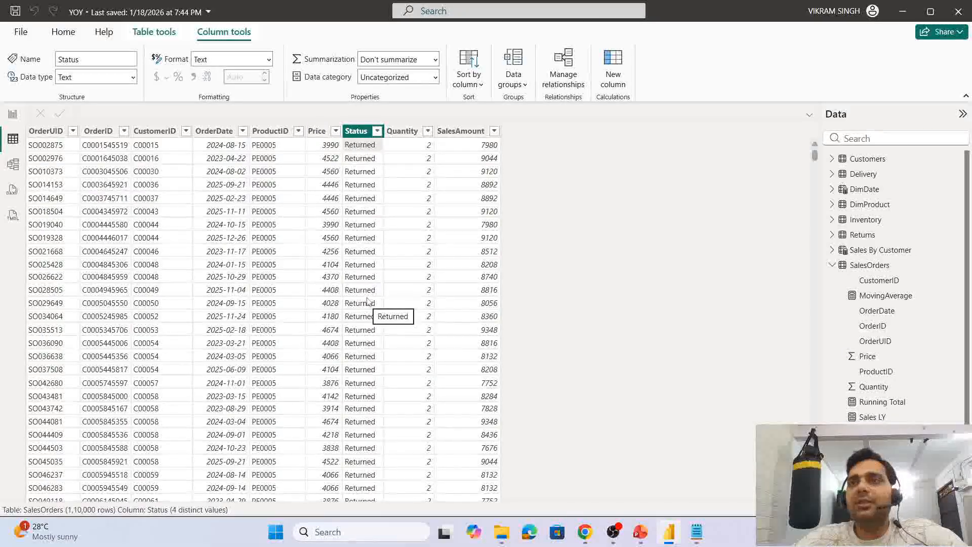
click(411, 150)
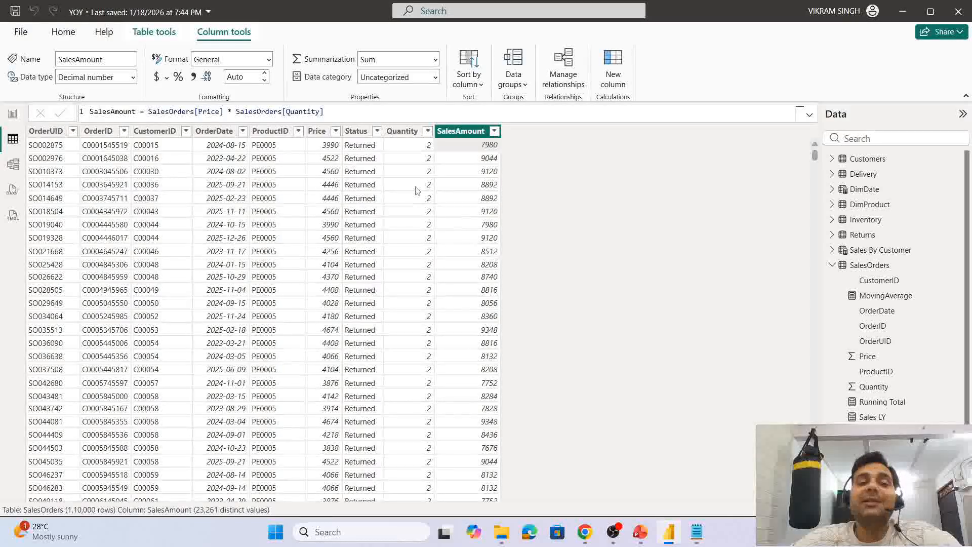
click(356, 131)
click(268, 133)
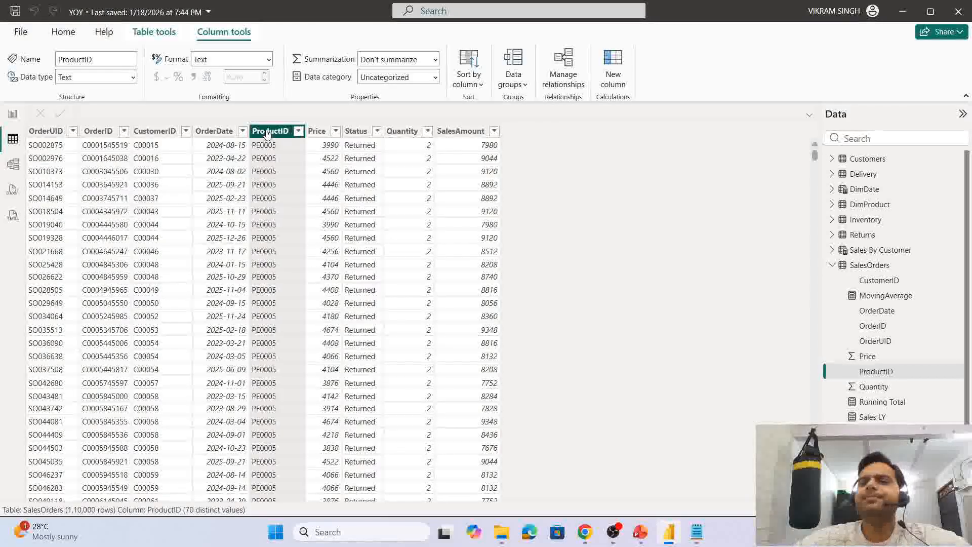
- Create a new measure in the SalesOrders table and name it DistProductCount
right_click(874, 267)
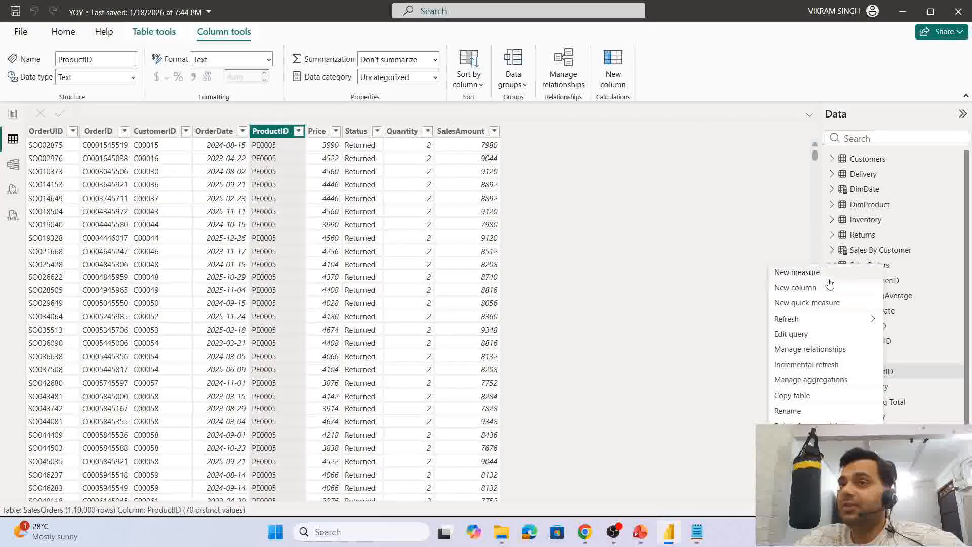
key(Escape)
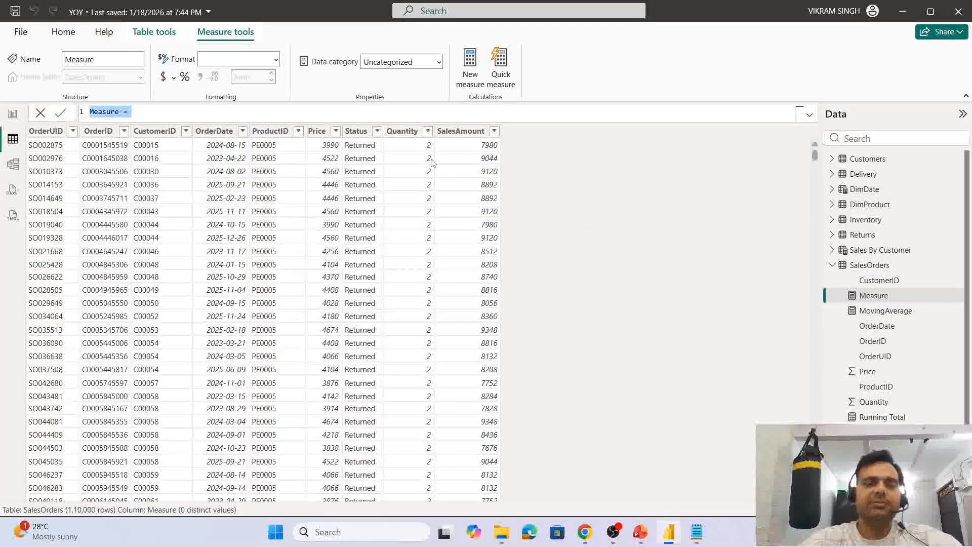
key(Left)
key(Right)
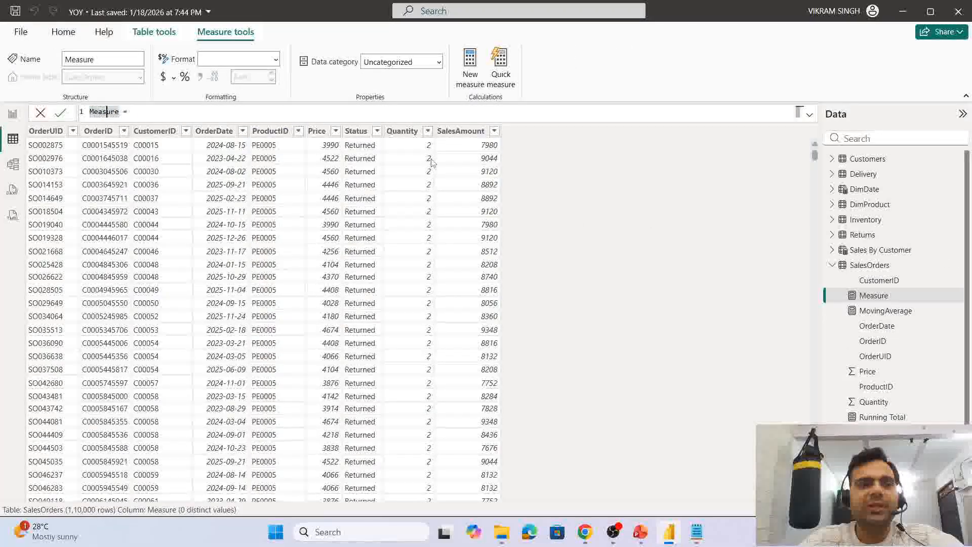
key(BackSpace)
key(BackSpace)
key(BackSpace)
key(BackSpace)
text(Dist)
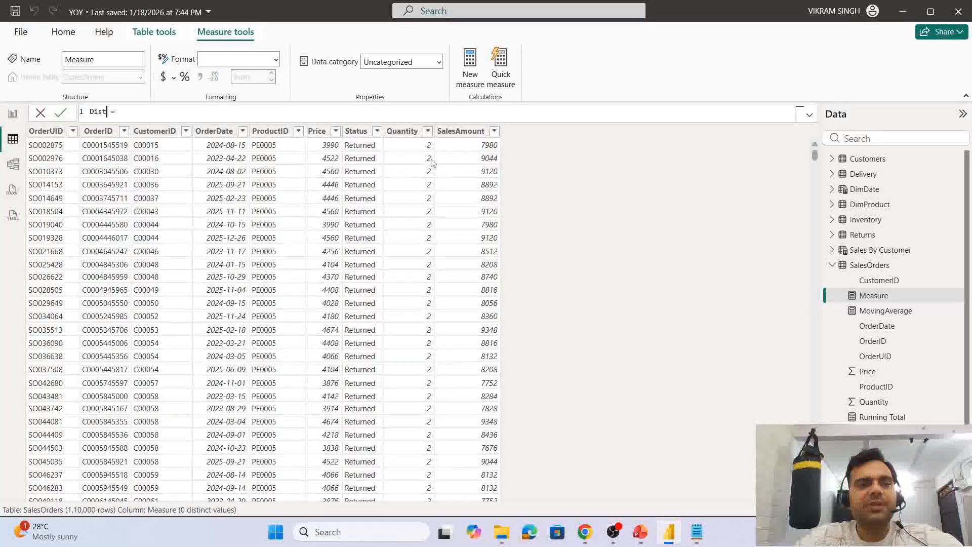
text(Product)
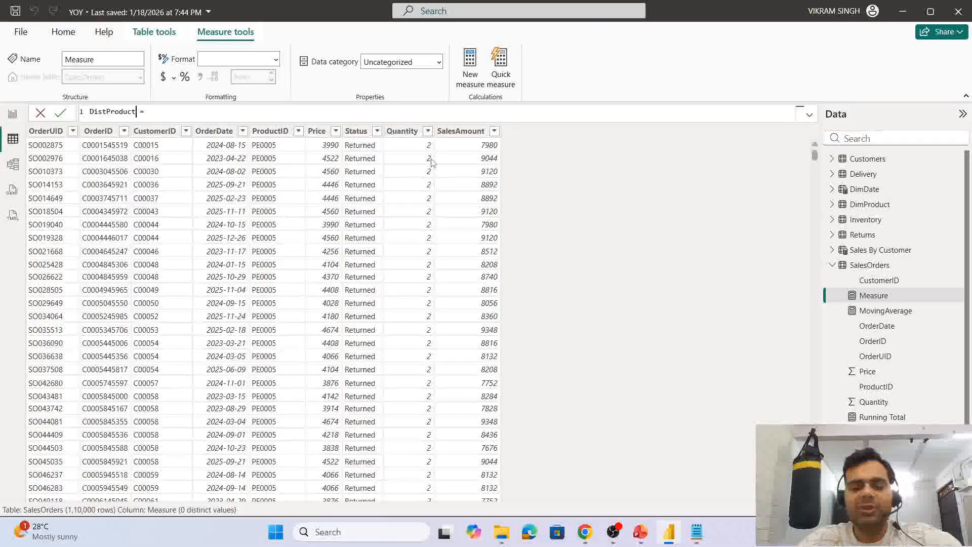
text(count)
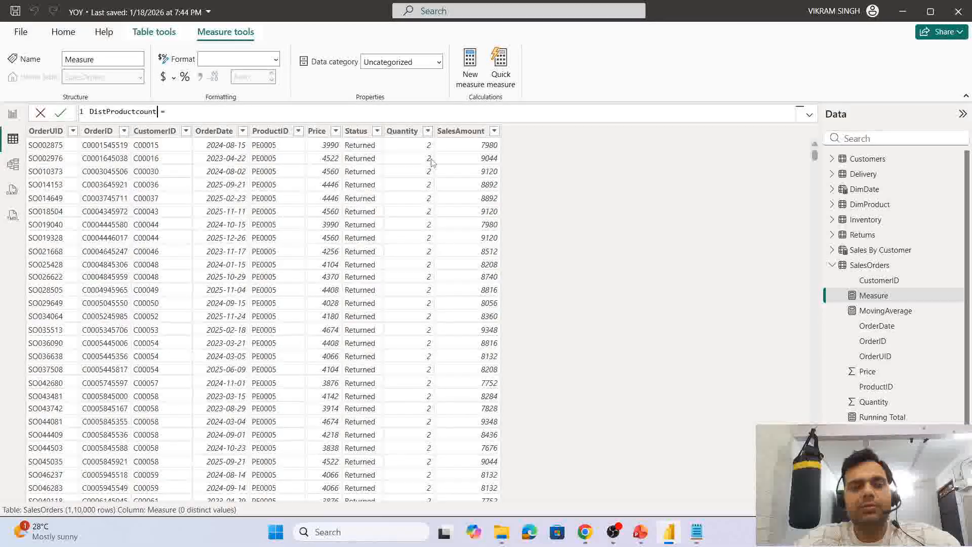
key(BackSpace)
text(C)
key(End)
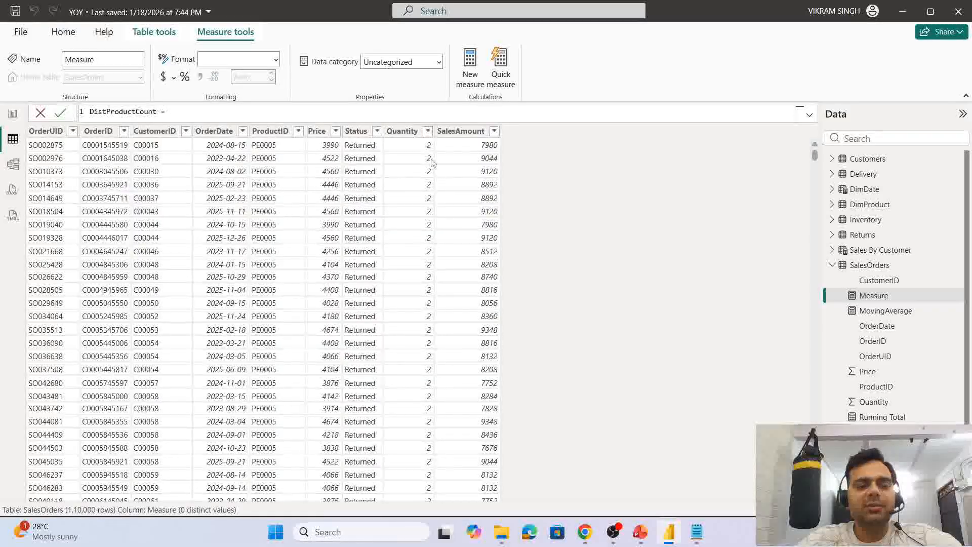
- Define the DistProductCount measure as DISTINCTCOUNT(SalesOrders[ProductID]) and commit the formula
text(Dis)
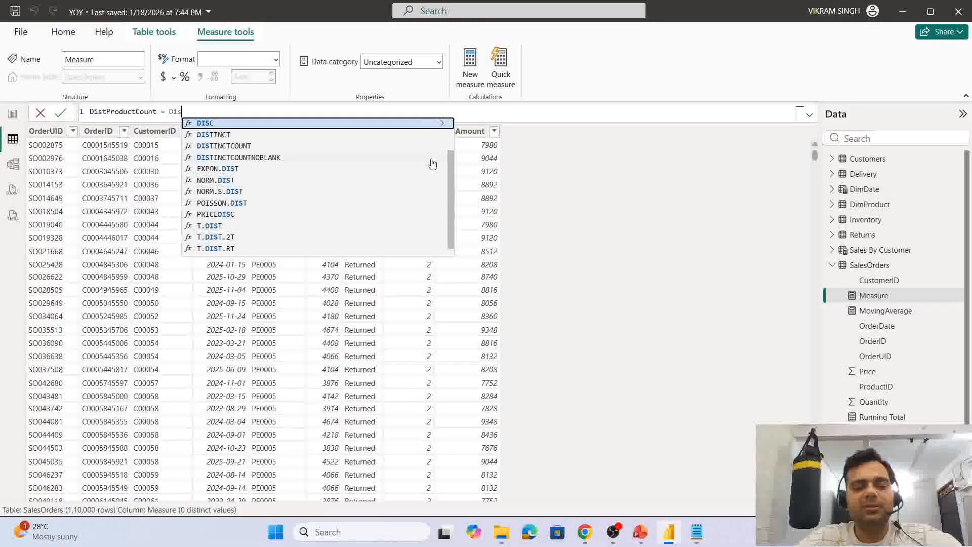
text(tinct)
key(Down)
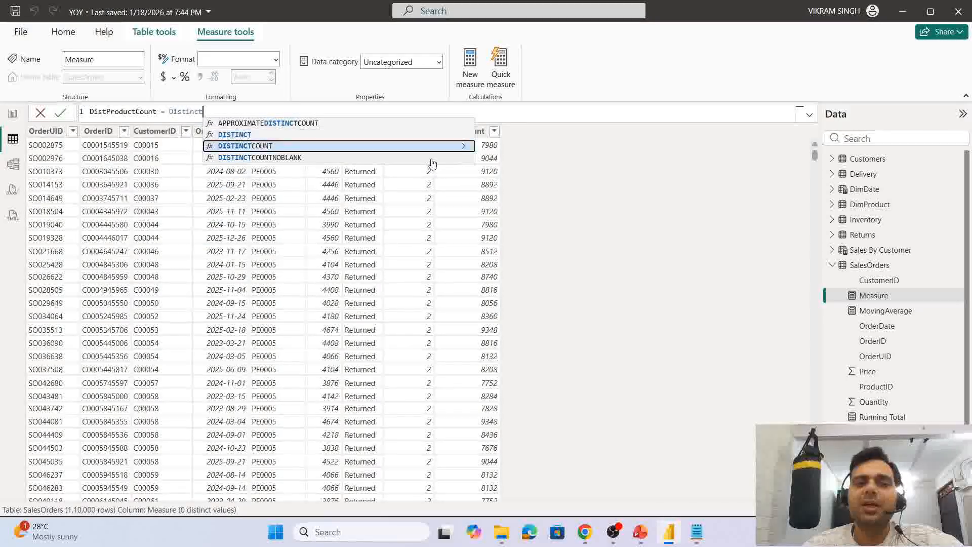
key(Tab)
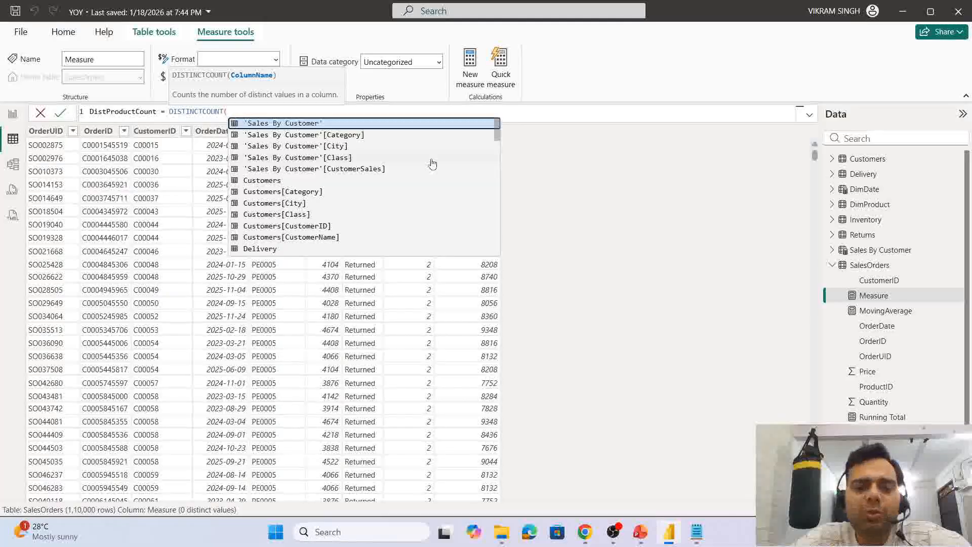
text(pro)
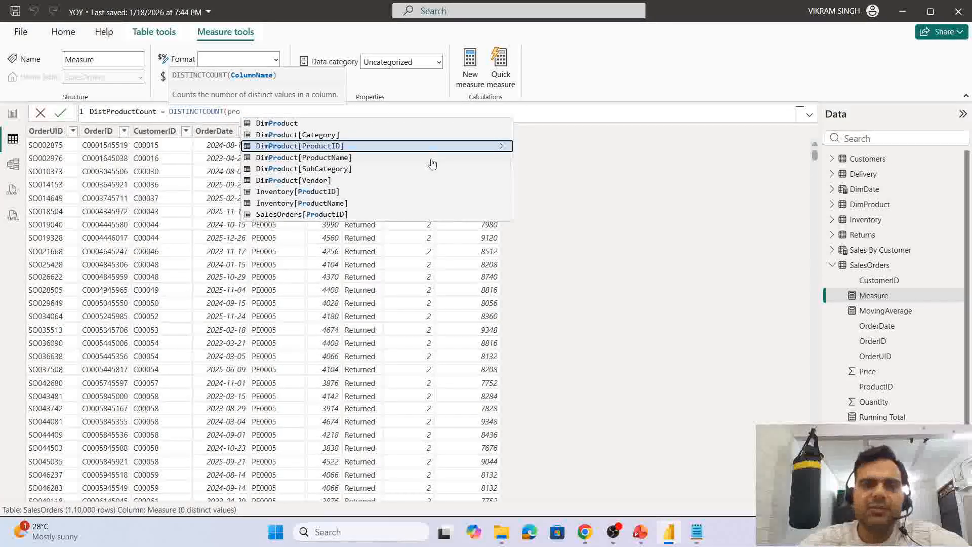
key(Down)
key(Down)
key(Down)
key(Down)
key(Down)
key(Down)
key(Tab)
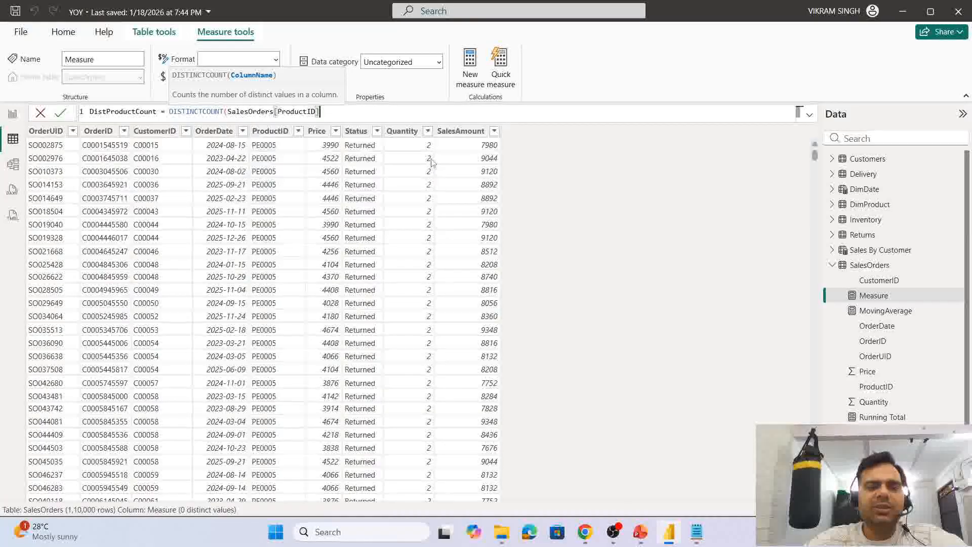
text())
key(Return)
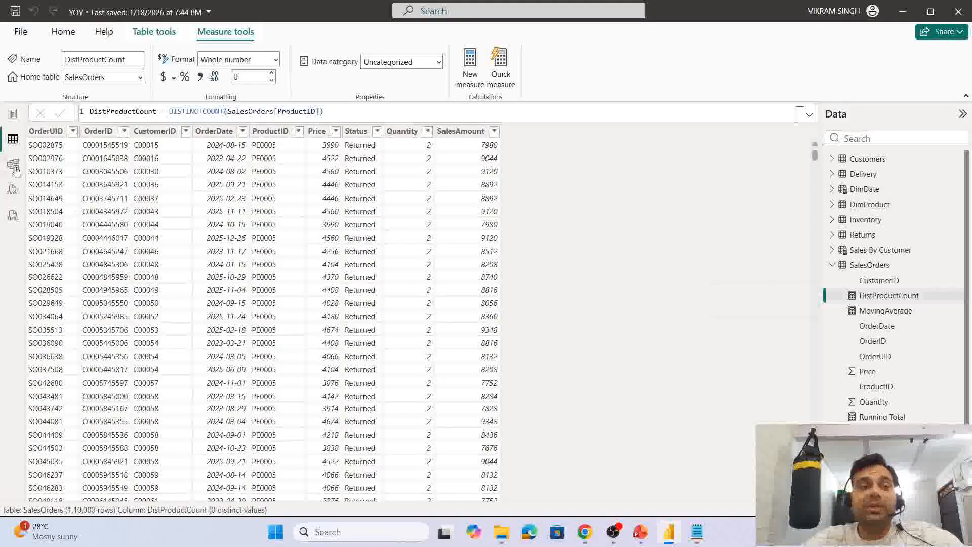
- Add a matrix visual to report Page 1, move it away from the page corner and enlarge it
click(12, 113)
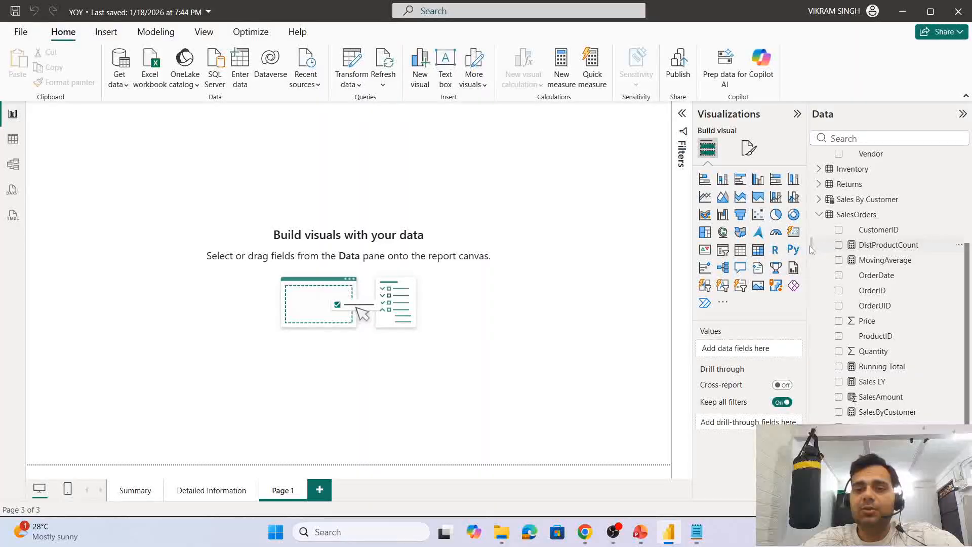
click(758, 249)
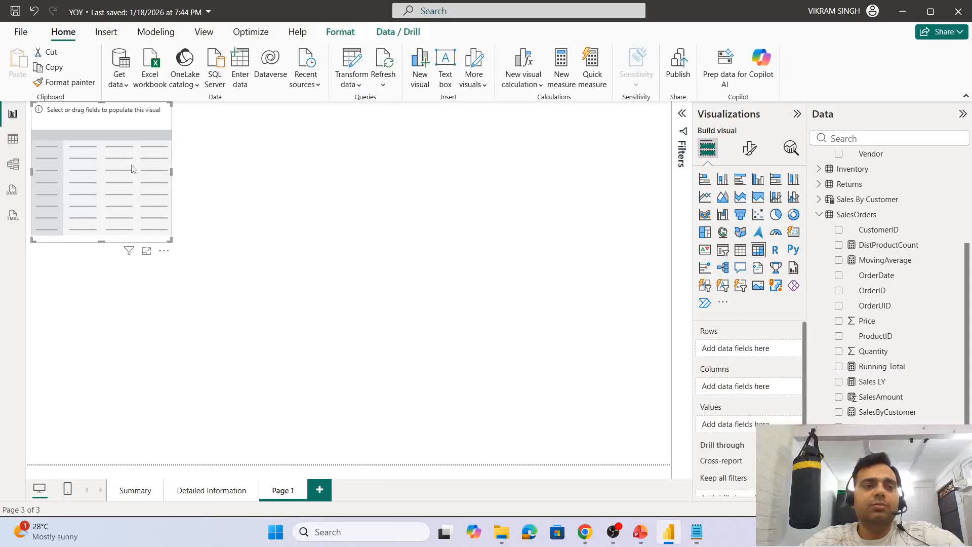
drag(131, 168, 186, 211)
drag(226, 283, 499, 409)
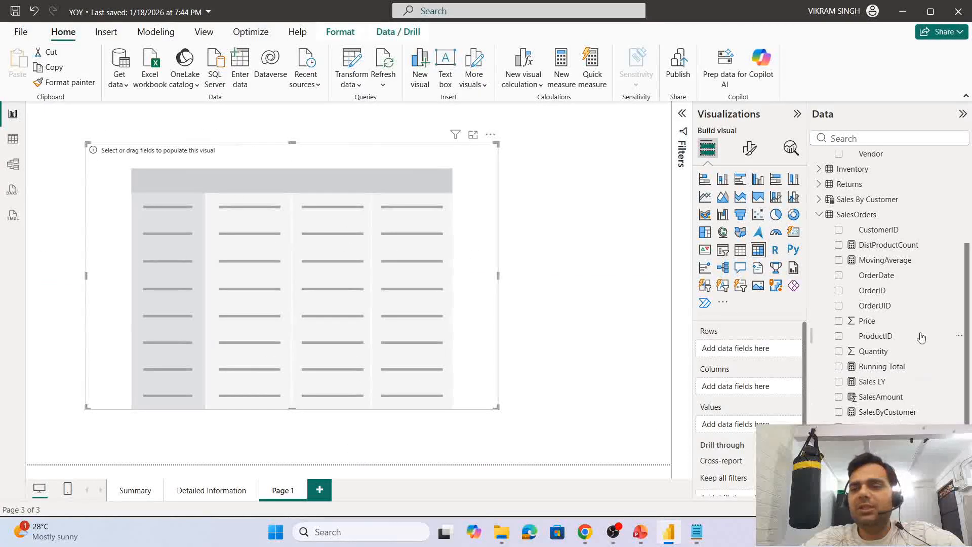
- Populate the matrix with DistProductCount as values, OrderDate as columns and ProductName from DimProduct as rows
drag(901, 247, 753, 429)
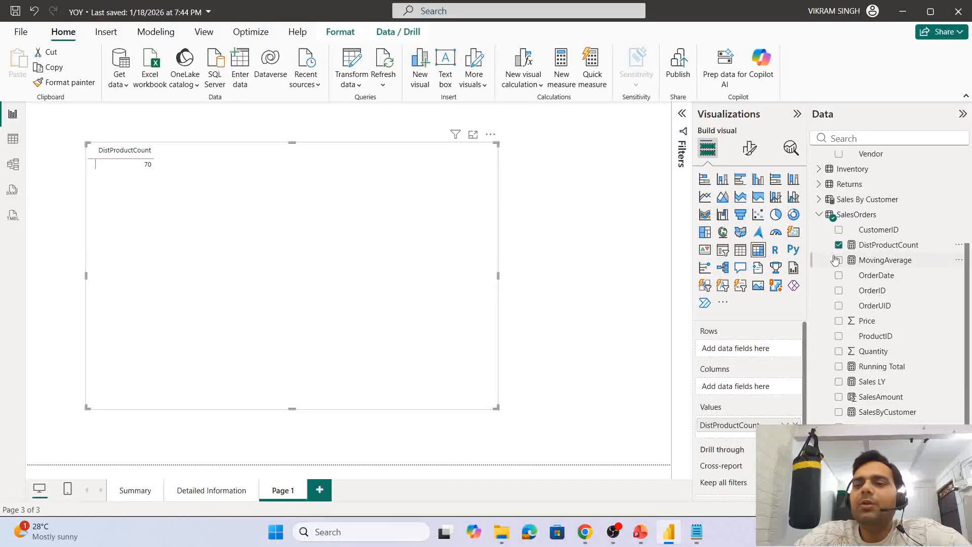
mouse_move(856, 291)
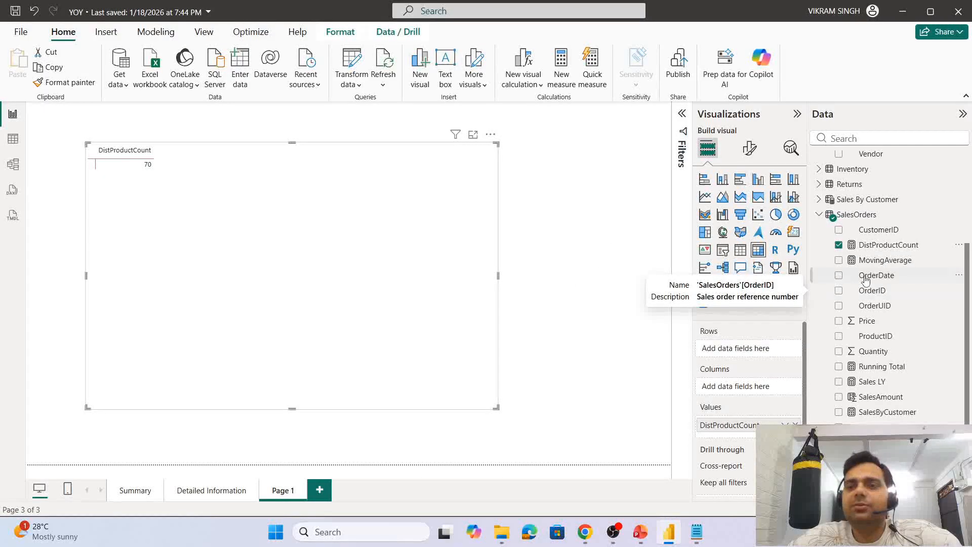
drag(870, 278, 758, 398)
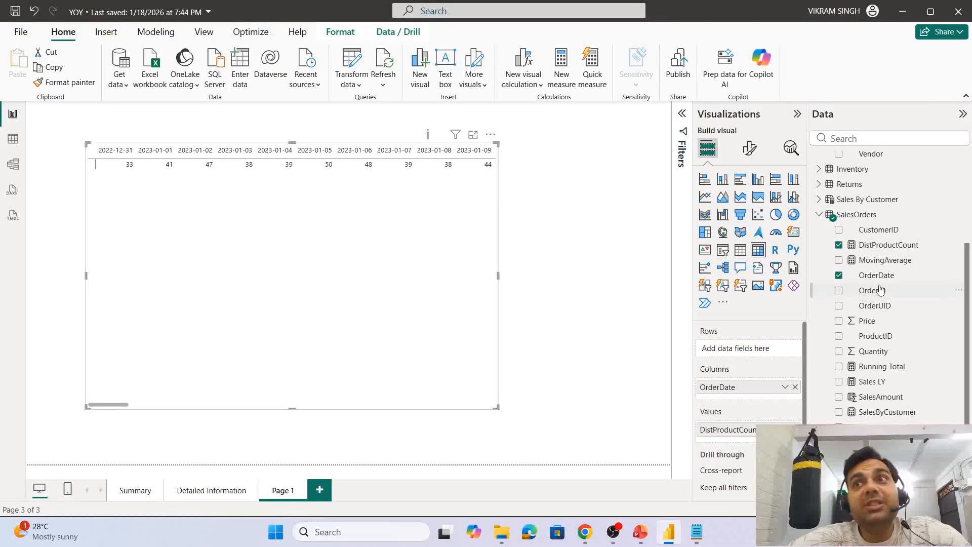
click(820, 214)
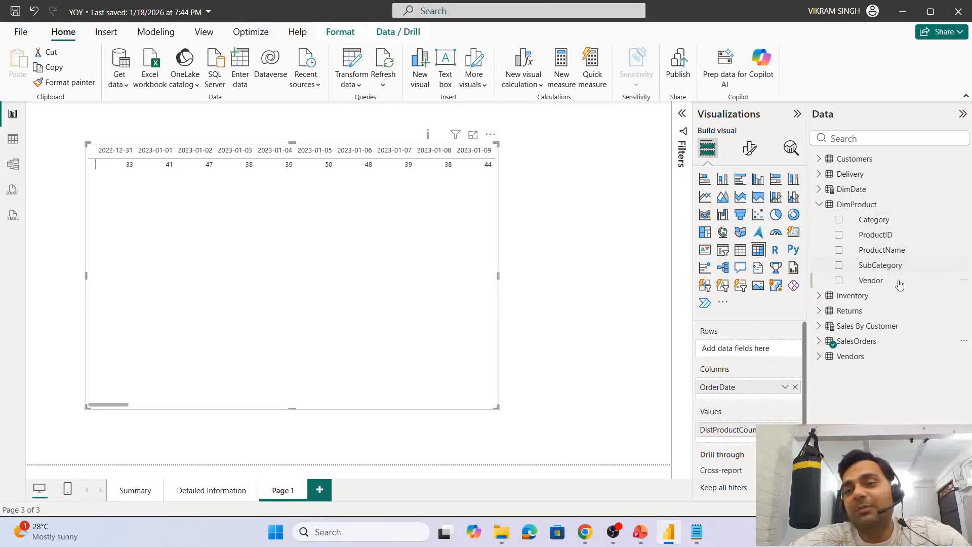
drag(887, 253, 754, 354)
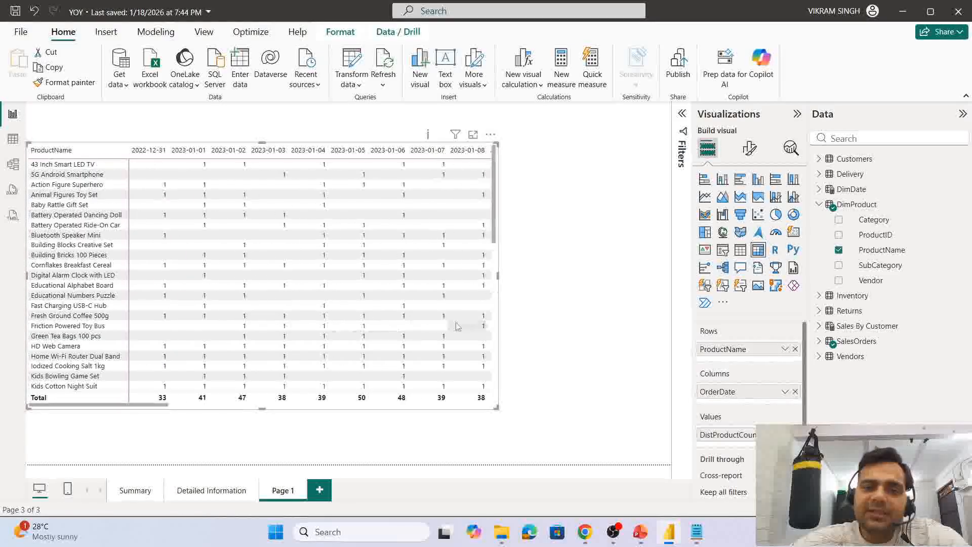
- Enlarge the matrix to the page's right and lower edges and review its product rows and order dates
drag(500, 278, 671, 280)
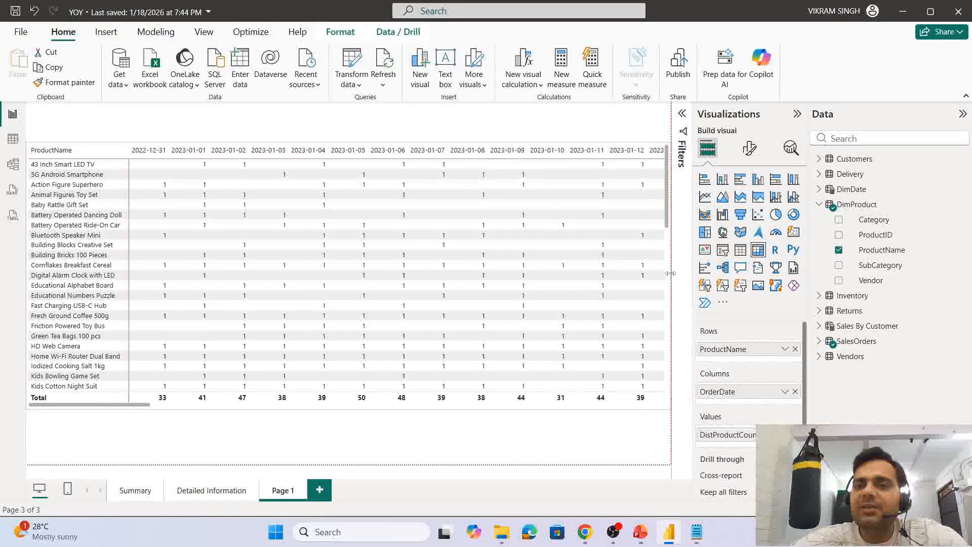
drag(348, 407, 349, 463)
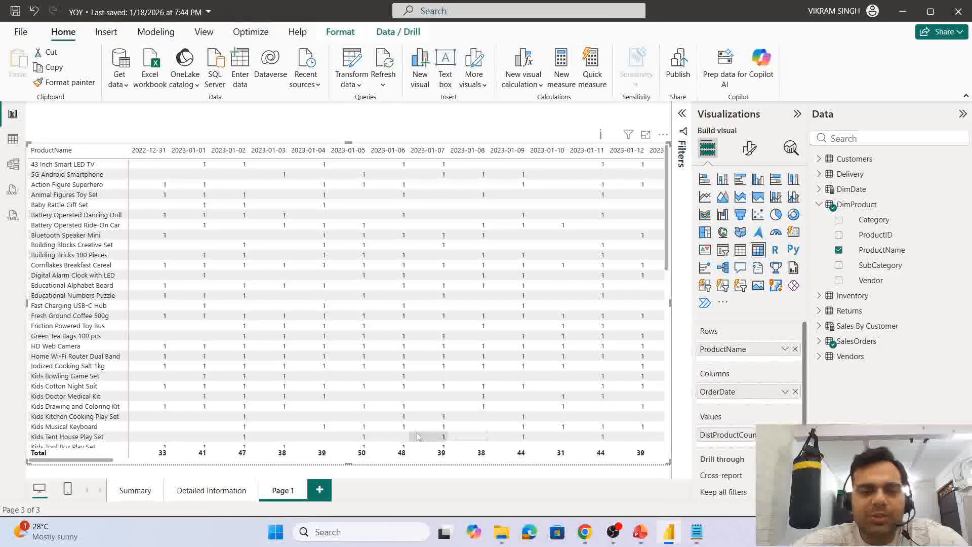
scroll(409, 357, down, 3)
scroll(409, 357, down, 8)
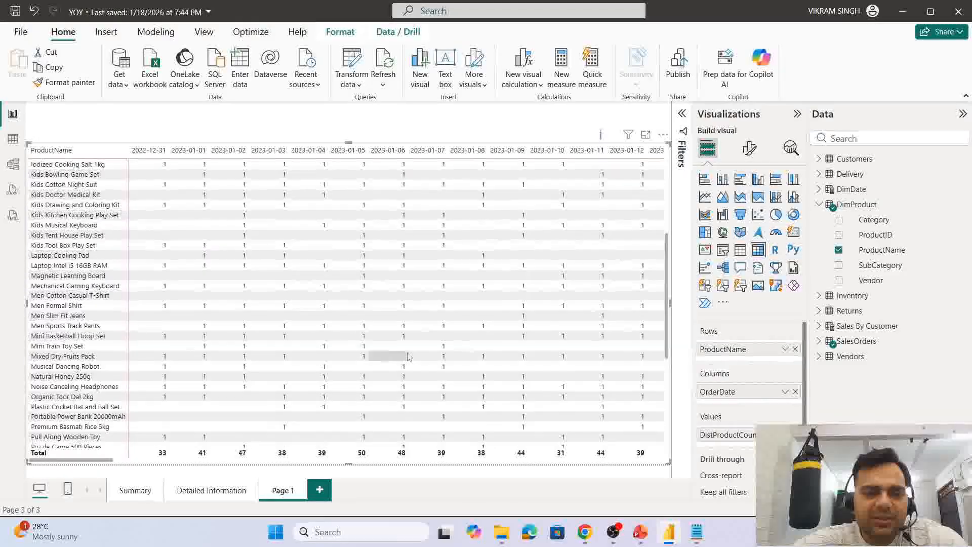
scroll(409, 357, down, 5)
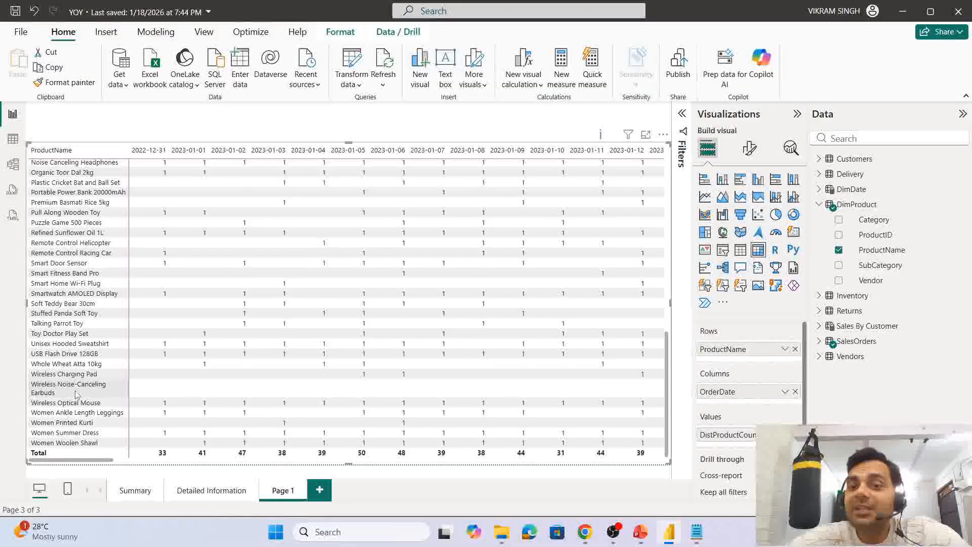
drag(108, 460, 674, 502)
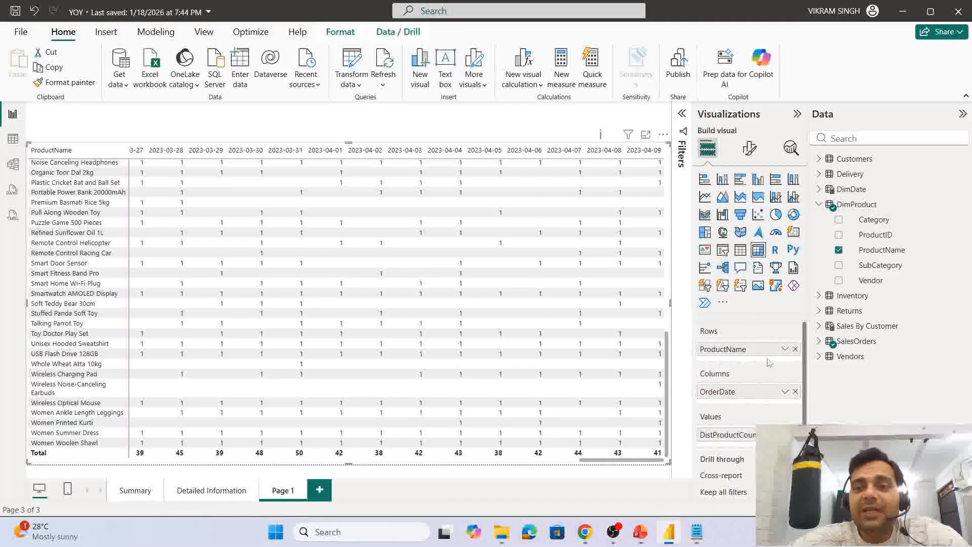
- Open the formula of the DistProductCount measure in the SalesOrders table
click(820, 341)
click(889, 372)
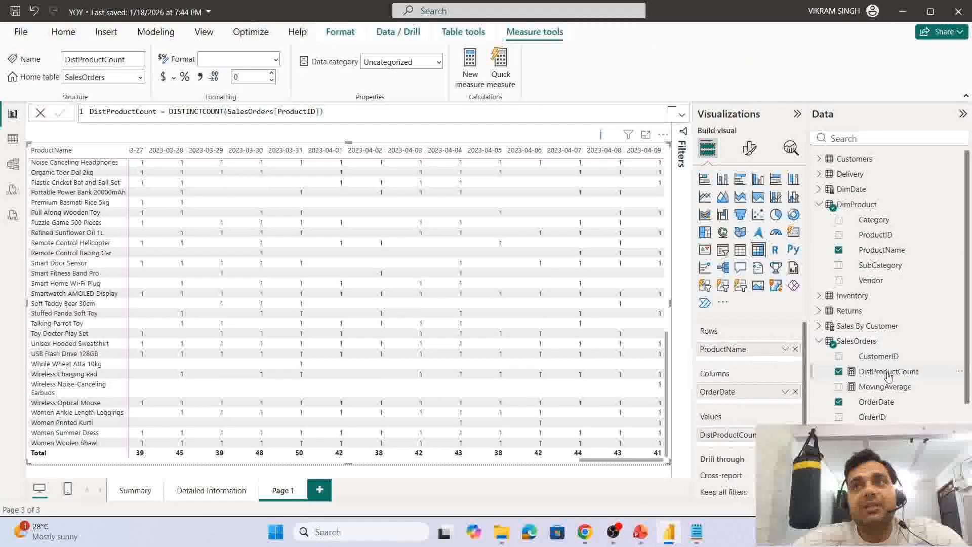